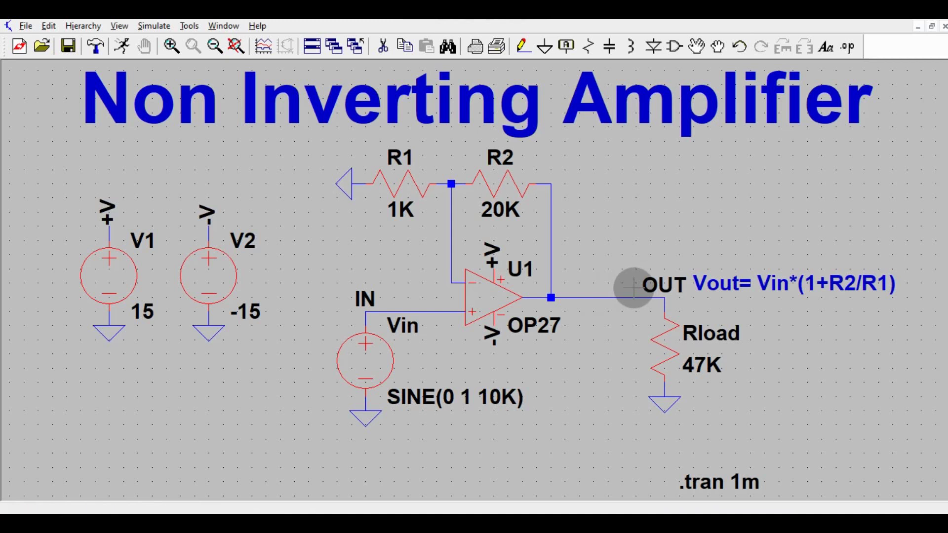
# Set resistor R2's resistance to 1K
pyautogui.rightClick(481, 183)
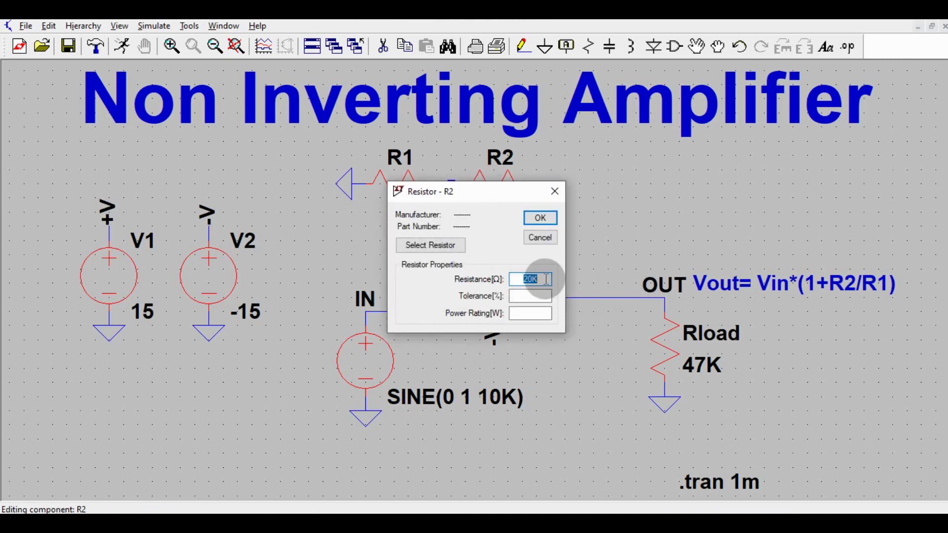
pyautogui.write('1K')
pyautogui.press('Return')
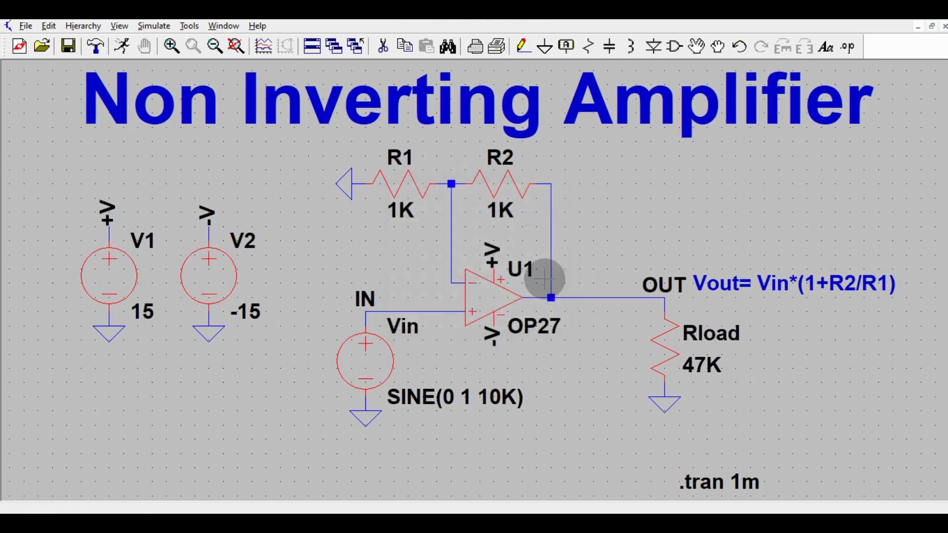
# Review the transient analysis settings of the simulation command and accept them as they are
pyautogui.click(147, 32)
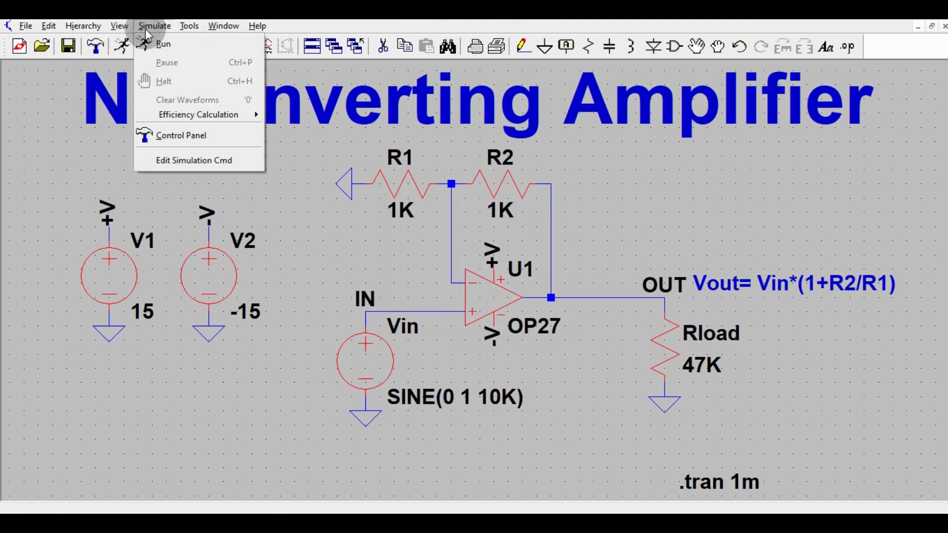
pyautogui.click(190, 161)
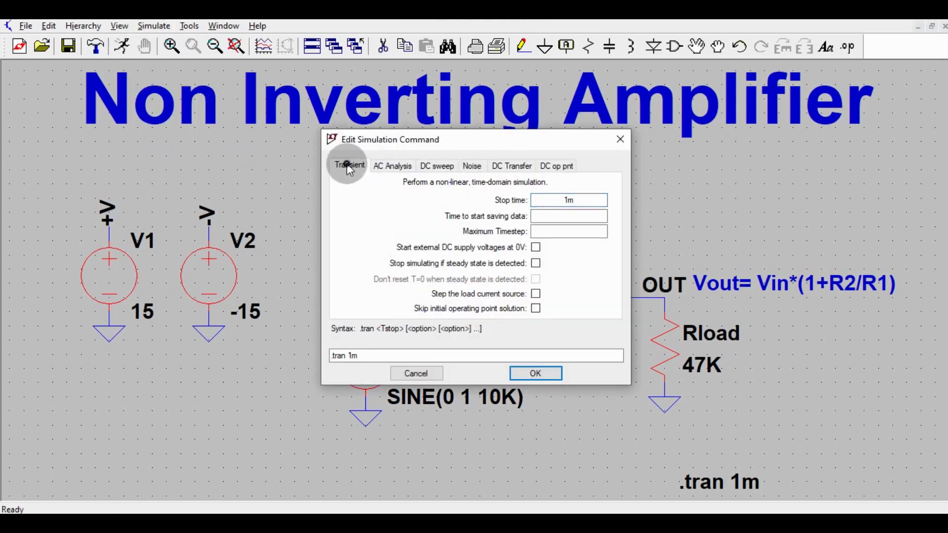
pyautogui.click(559, 213)
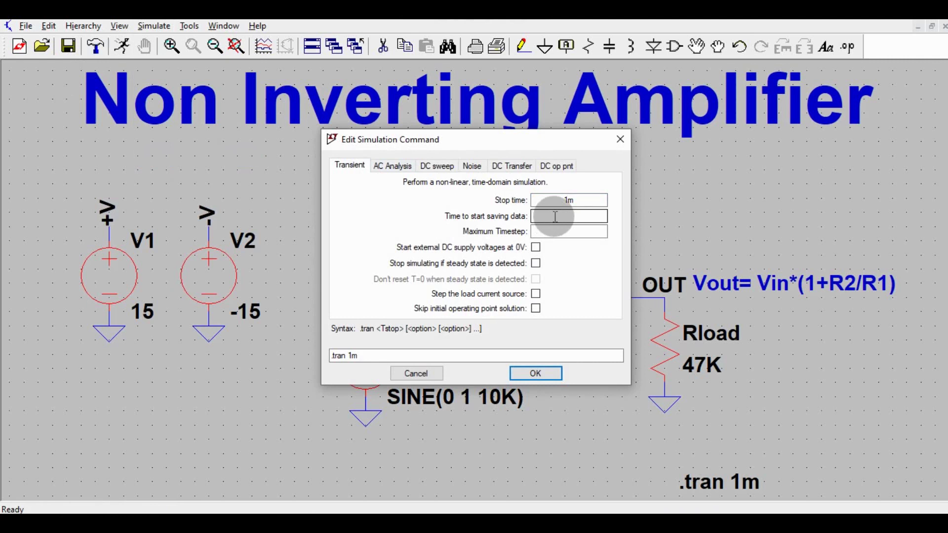
pyautogui.click(543, 374)
# Inspect the DC offset and amplitude of the sine source Vin, leaving its settings as they are
pyautogui.rightClick(345, 352)
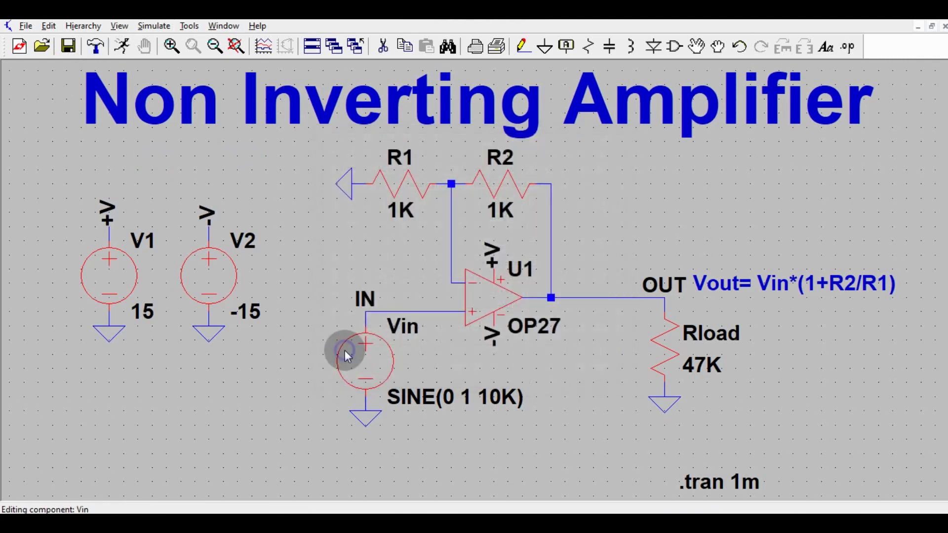
pyautogui.click(431, 260)
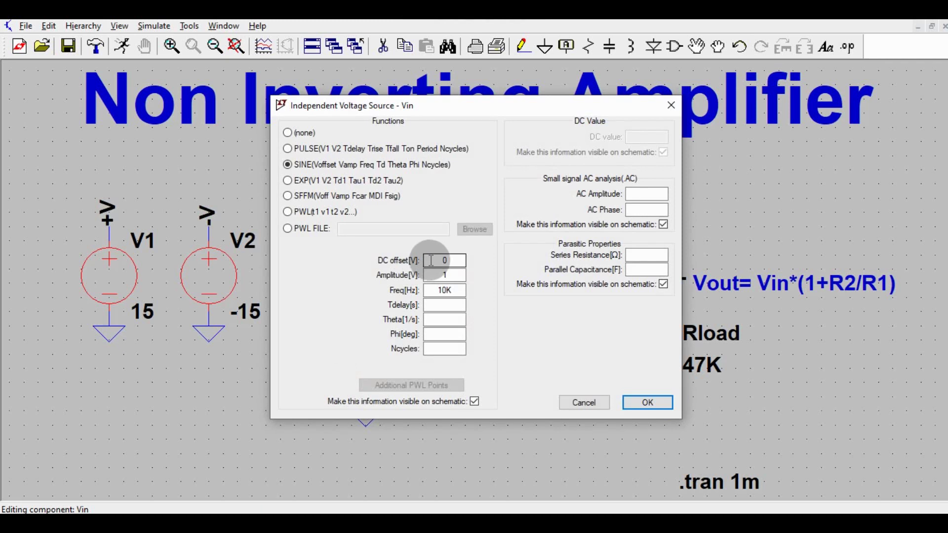
pyautogui.click(444, 275)
pyautogui.click(648, 403)
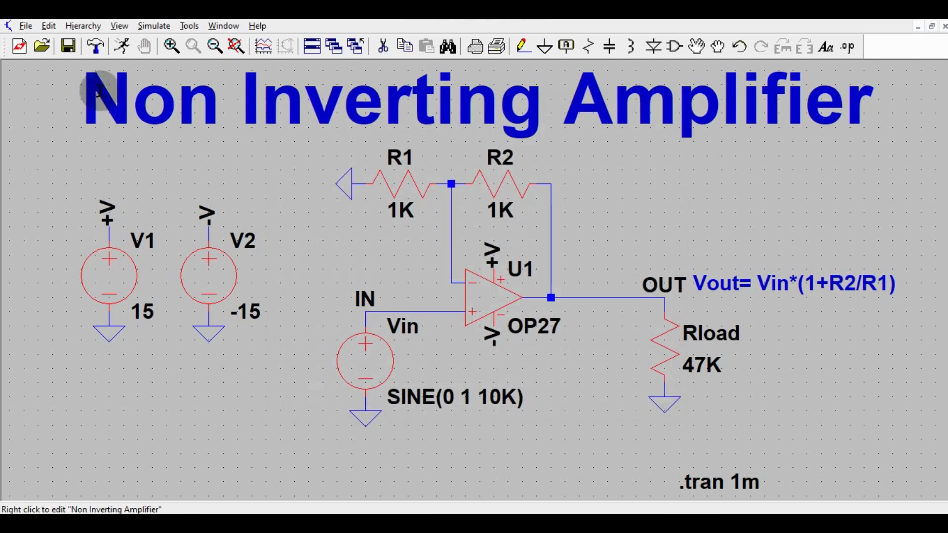
# Run the transient simulation and plot the op-amp's +V and -V supply voltages in turn
pyautogui.click(119, 52)
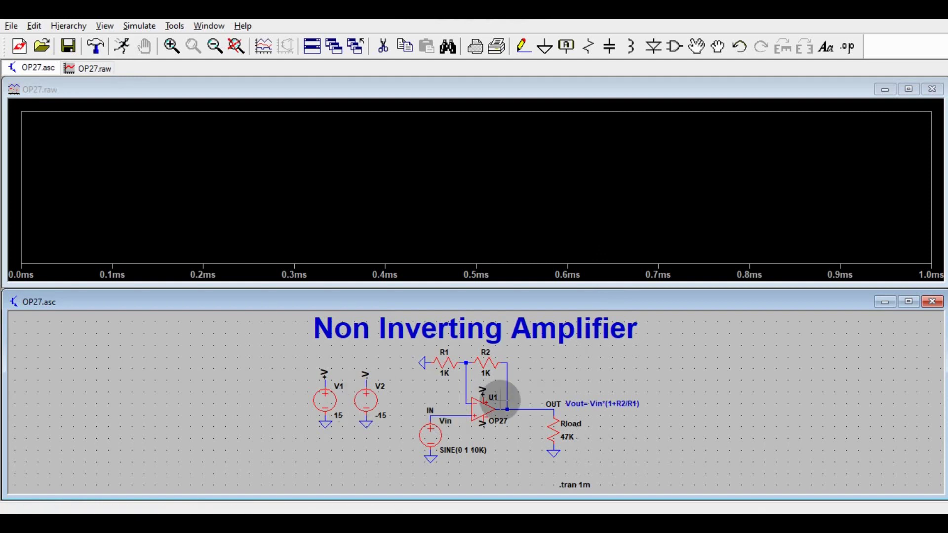
pyautogui.click(482, 390)
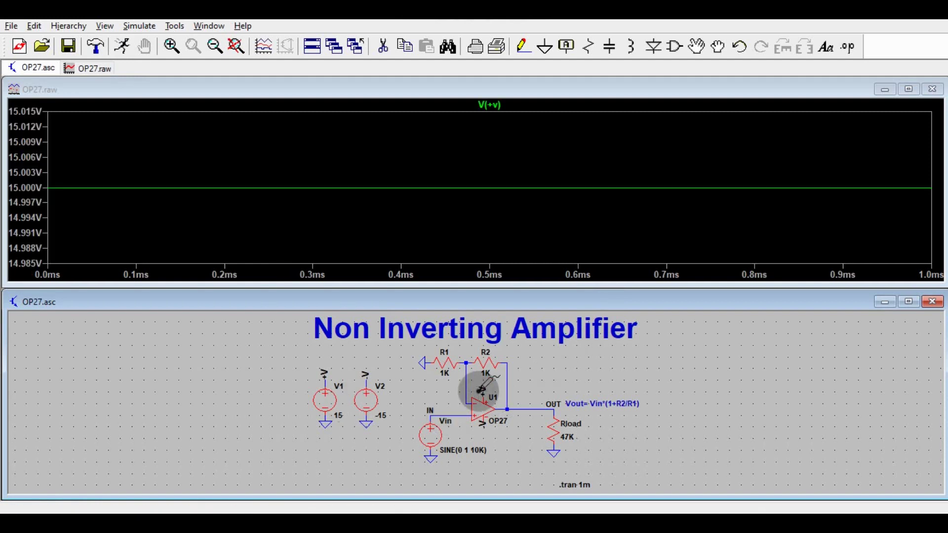
pyautogui.click(485, 418)
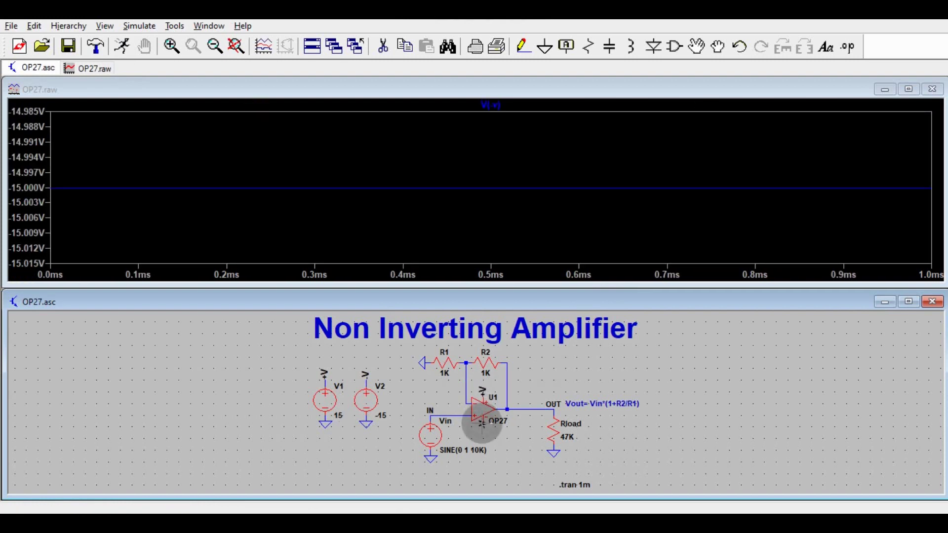
# Plot the voltage at the IN node, and add the voltage at the OUT node to the same graph
pyautogui.click(442, 412)
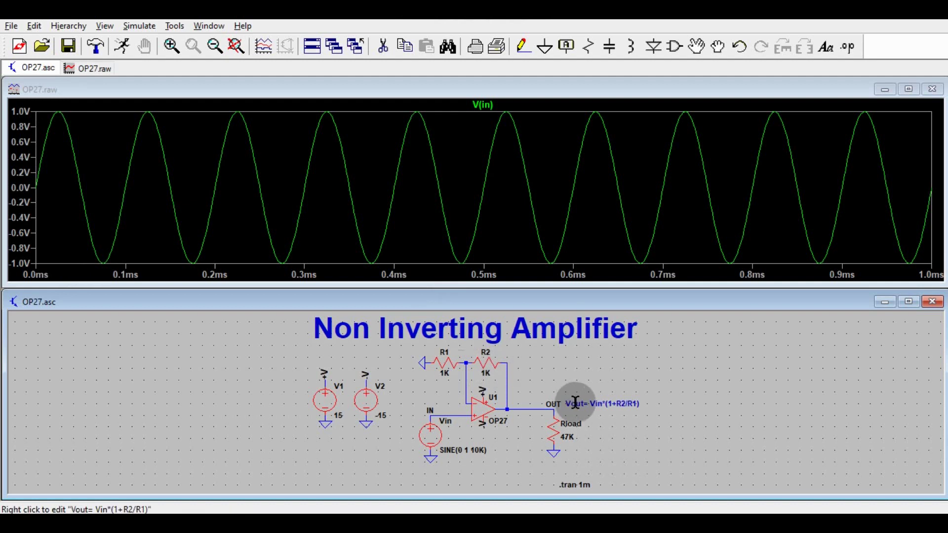
pyautogui.scroll(1, 575, 402)
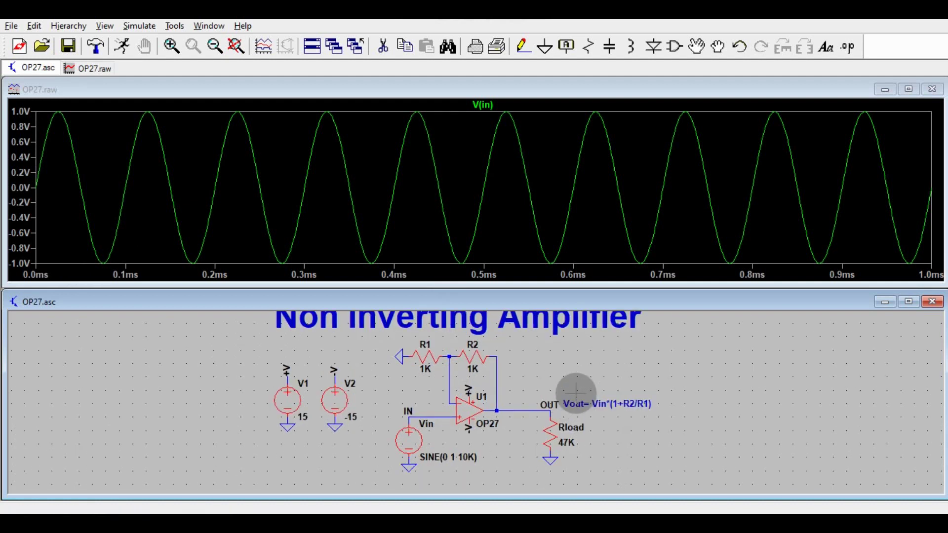
pyautogui.moveTo(575, 368); pyautogui.dragTo(578, 383)
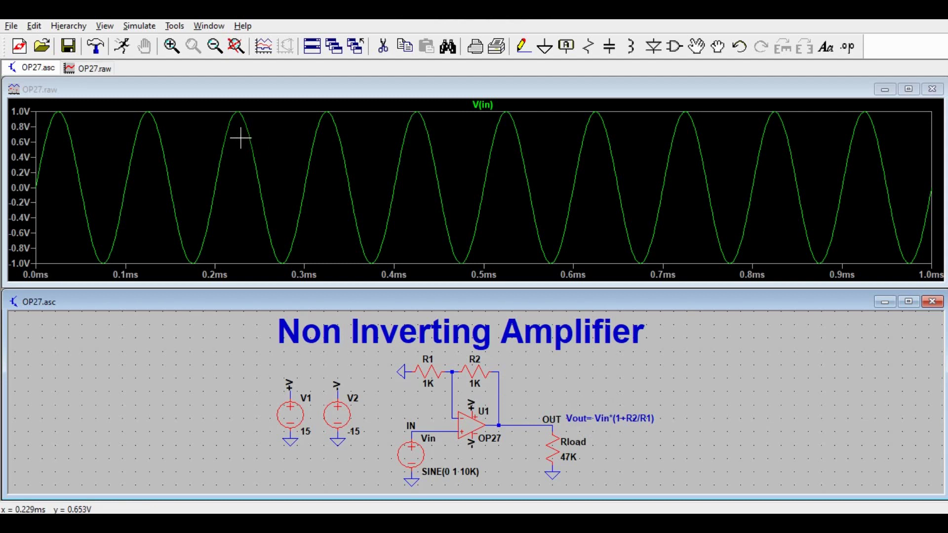
pyautogui.click(537, 423)
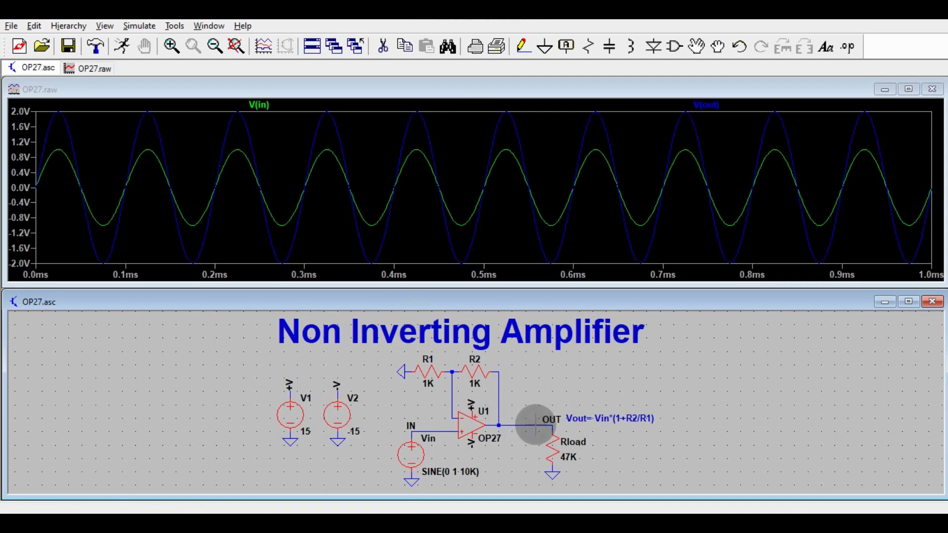
# Compare the amplitudes of the V(in) and V(out) traces in the waveform plot
pyautogui.click(275, 110)
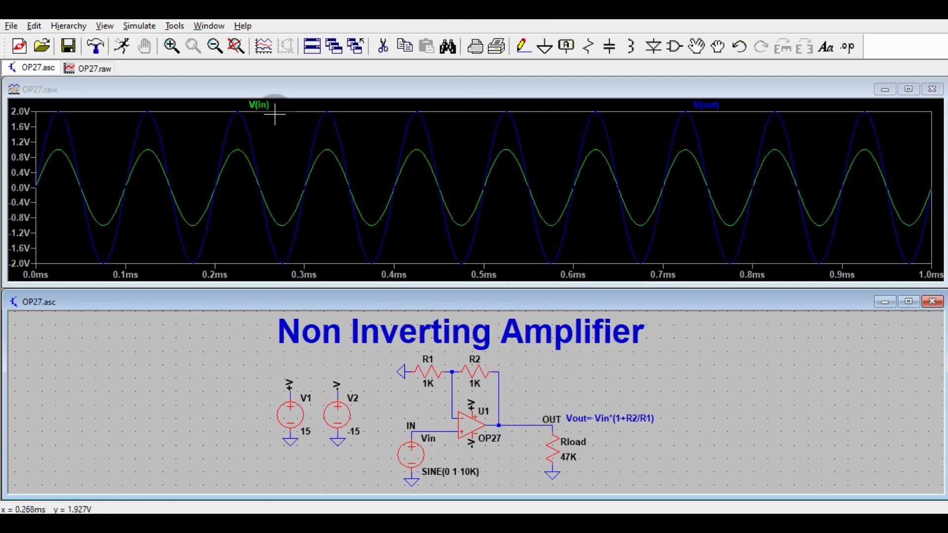
pyautogui.click(261, 104)
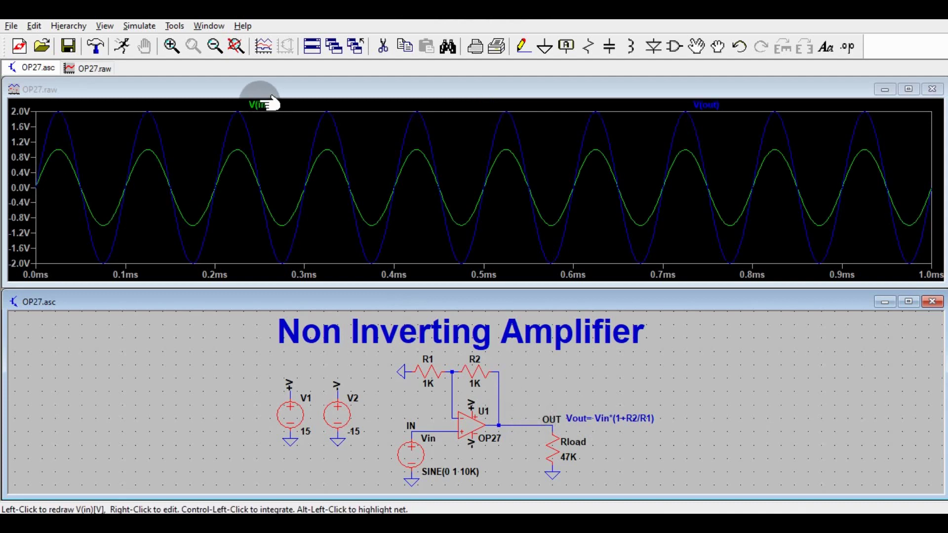
pyautogui.click(260, 103)
pyautogui.click(259, 104)
pyautogui.click(750, 105)
pyautogui.click(714, 104)
pyautogui.click(688, 110)
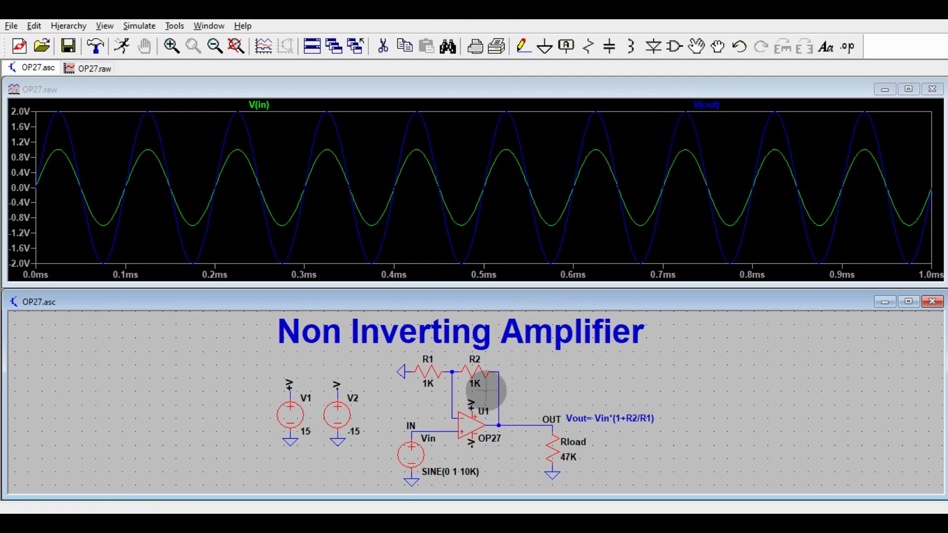
# Set R2's resistance to 10K and rerun the simulation to update the input and output waveforms
pyautogui.rightClick(478, 373)
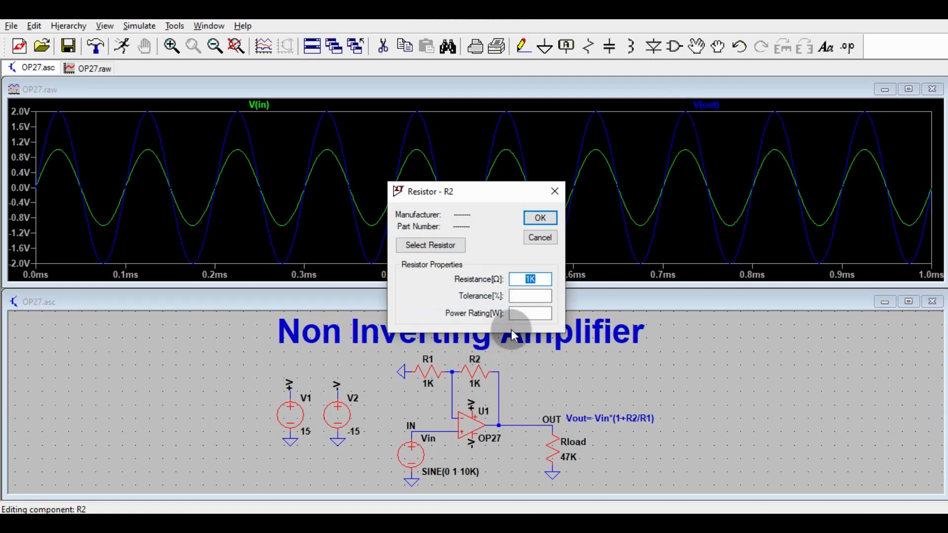
pyautogui.write('1')
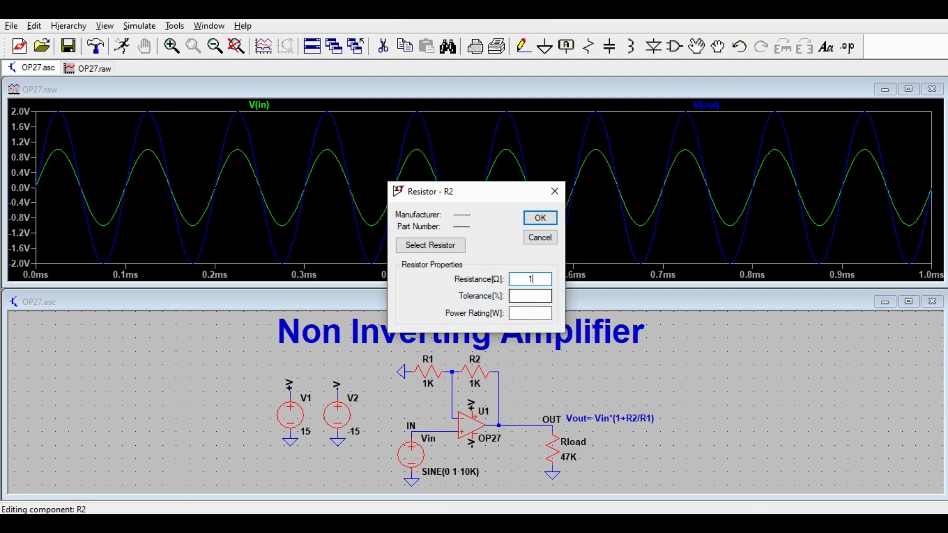
pyautogui.write('0K')
pyautogui.press('Return')
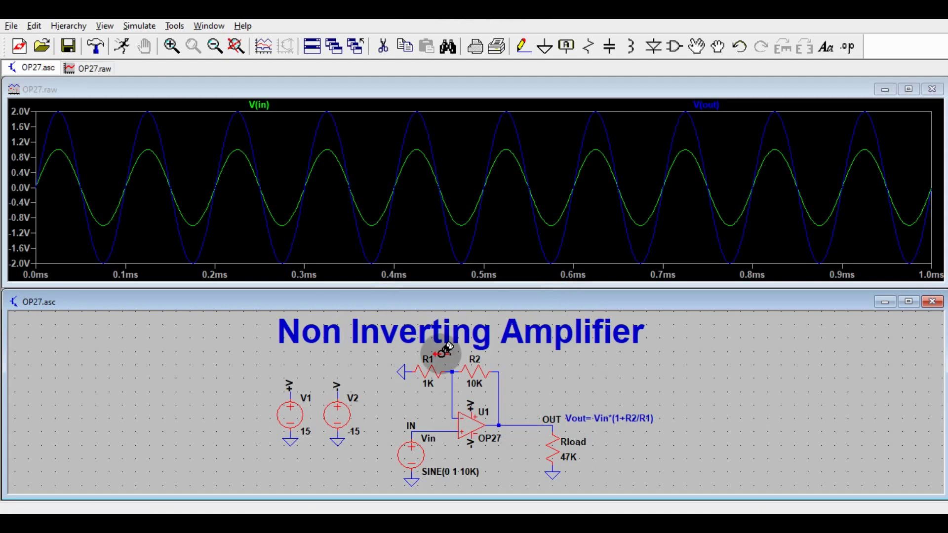
pyautogui.click(121, 46)
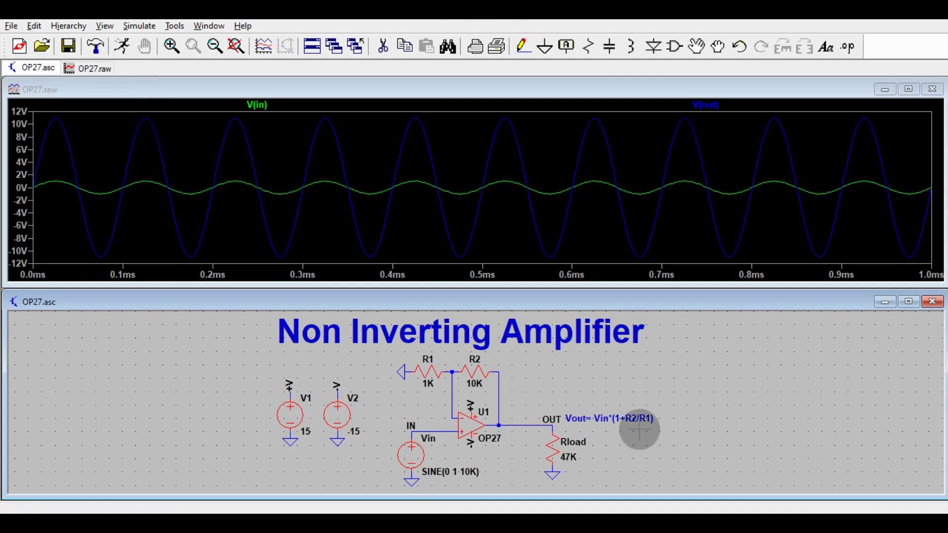
# Set R2's resistance to 13K and rerun the simulation to update the plotted waveforms
pyautogui.rightClick(479, 373)
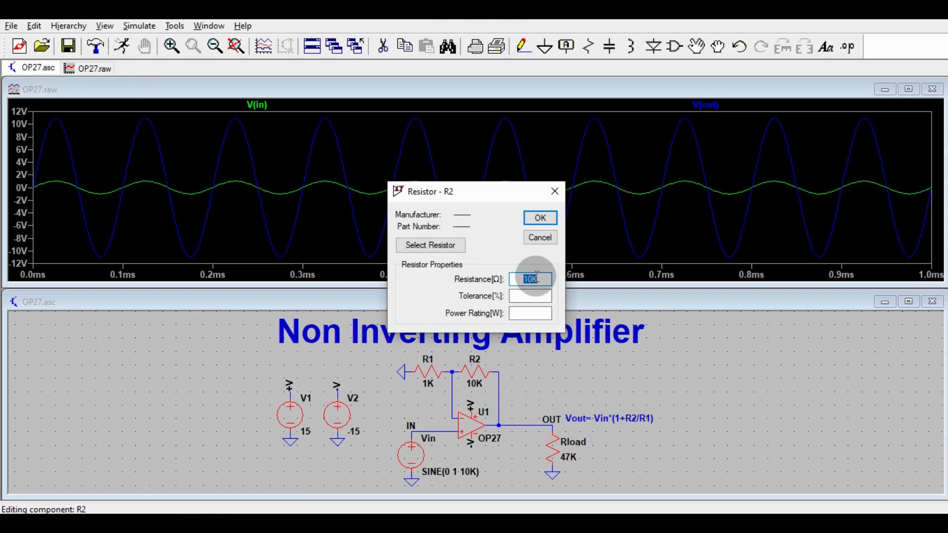
pyautogui.write('13')
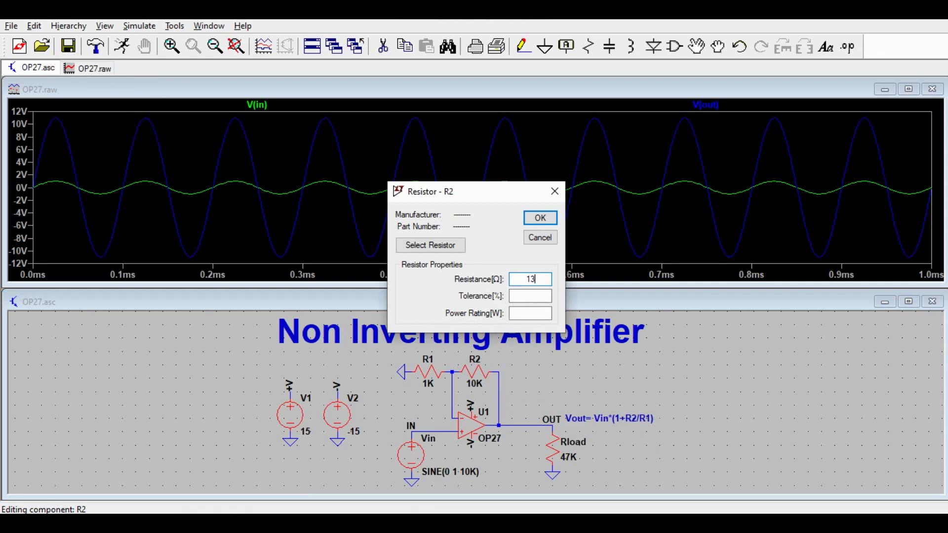
pyautogui.write('K')
pyautogui.press('Return')
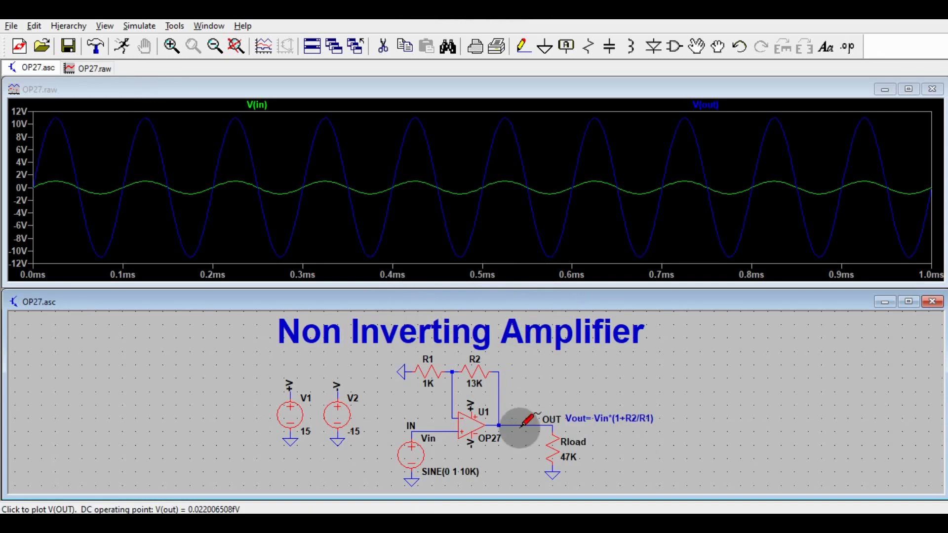
pyautogui.click(122, 45)
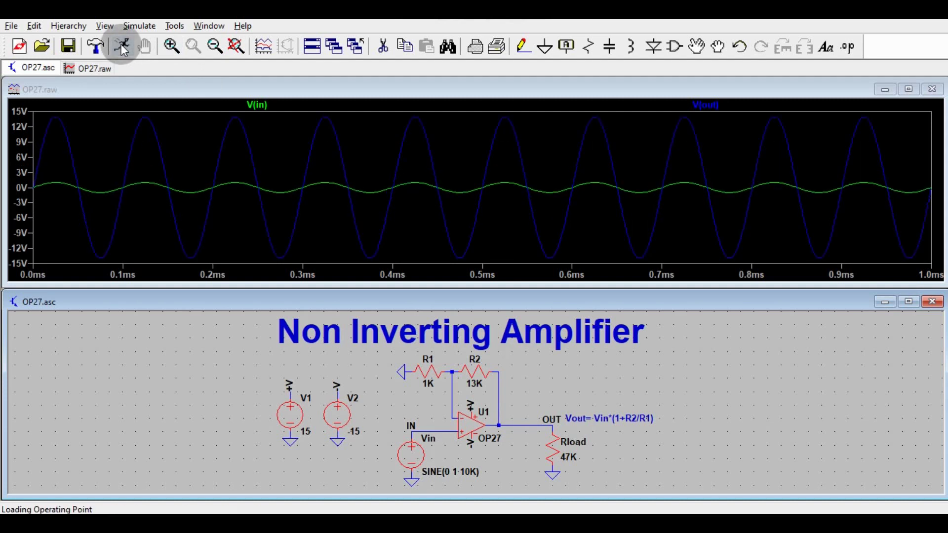
pyautogui.click(234, 116)
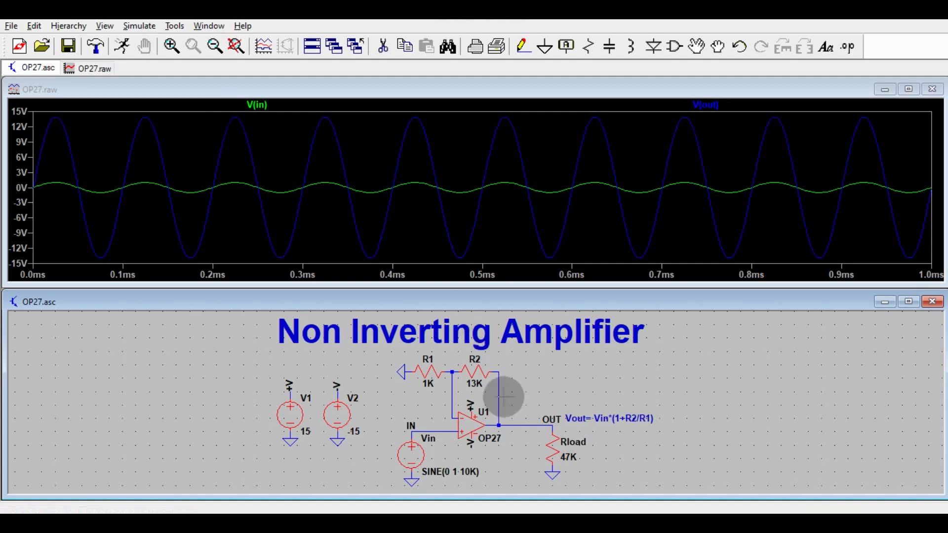
# Set R2's resistance to 20K and rerun the simulation to examine the output at this gain
pyautogui.rightClick(481, 367)
pyautogui.doubleClick(530, 279)
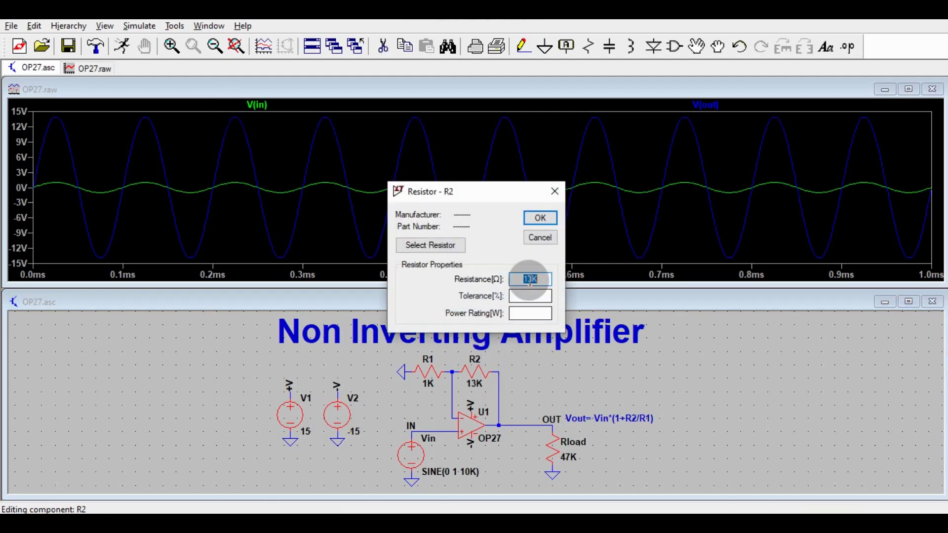
pyautogui.write('20')
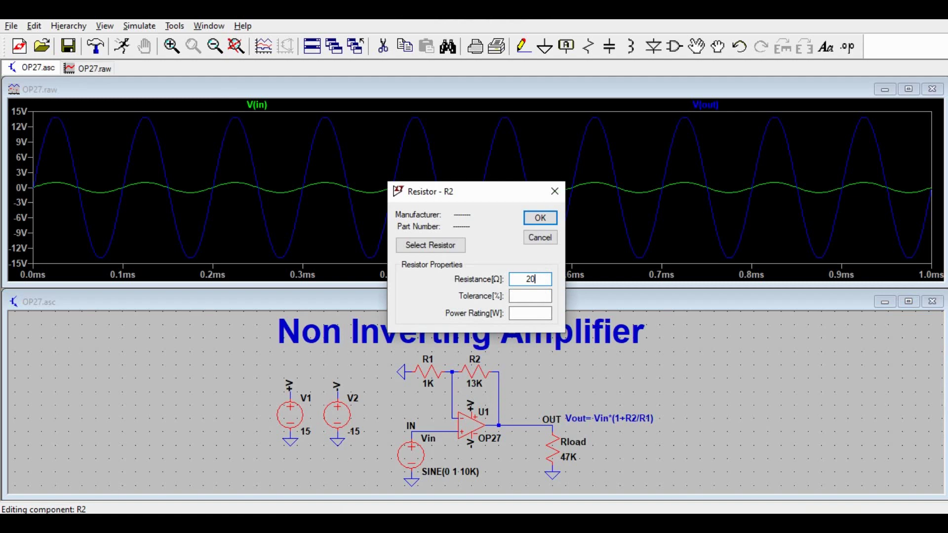
pyautogui.write('K')
pyautogui.press('Return')
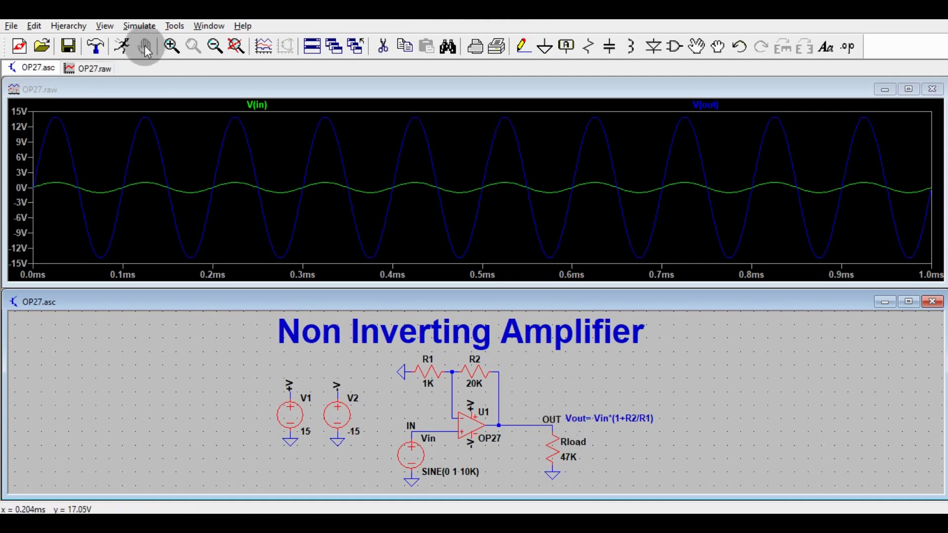
pyautogui.click(124, 45)
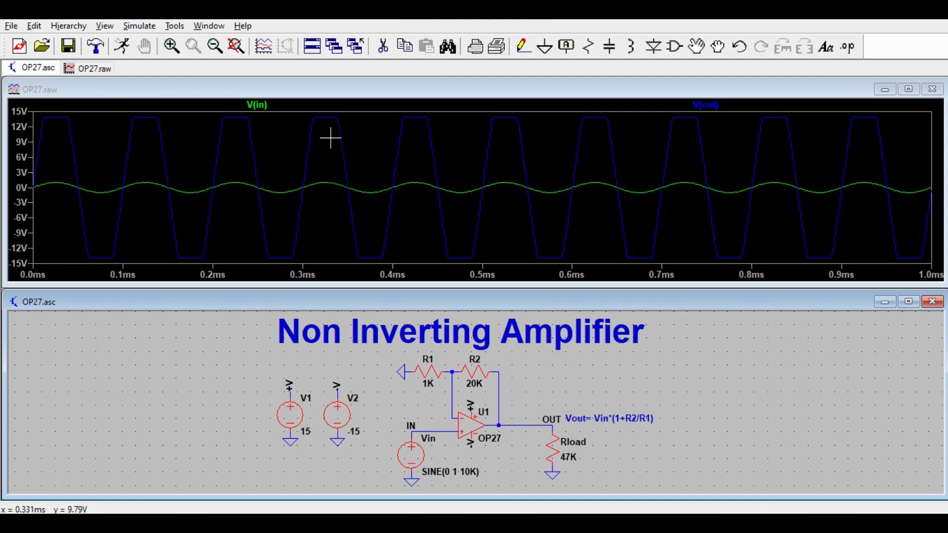
# Check the DC value of supply source V1 and close its settings without changes
pyautogui.rightClick(297, 414)
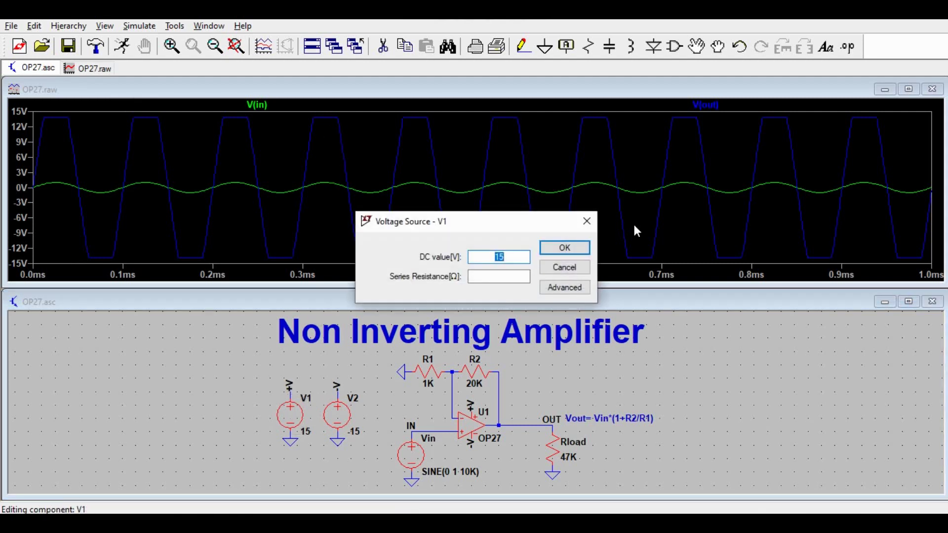
pyautogui.click(588, 221)
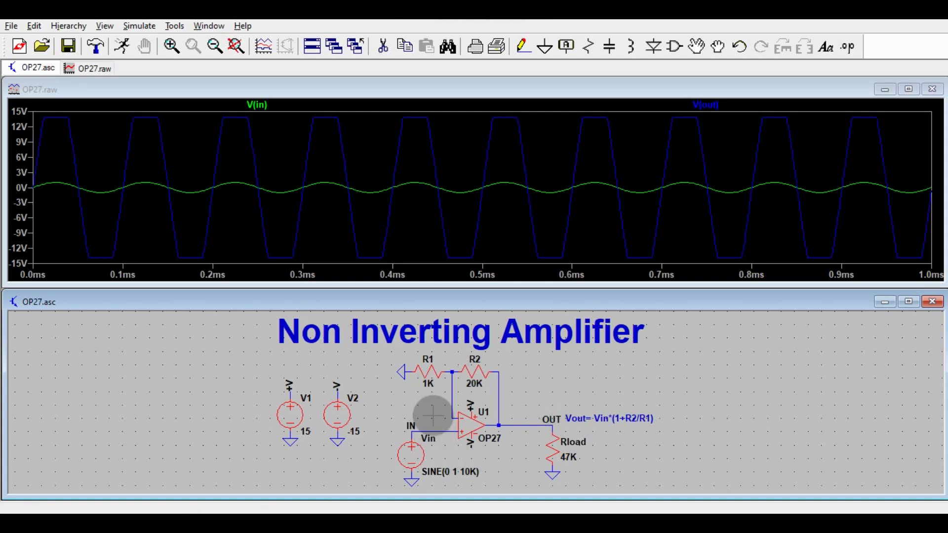
# Maximize the schematic window and enlarge the amplifier circuit to fill the view
pyautogui.click(909, 302)
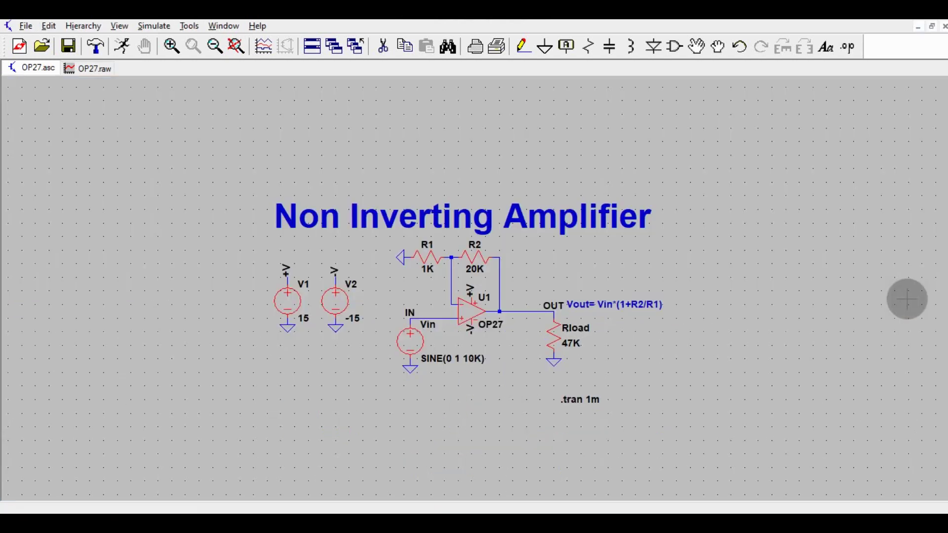
pyautogui.scroll(1, 907, 299)
pyautogui.moveTo(486, 267); pyautogui.dragTo(620, 255)
pyautogui.scroll(1, 620, 256)
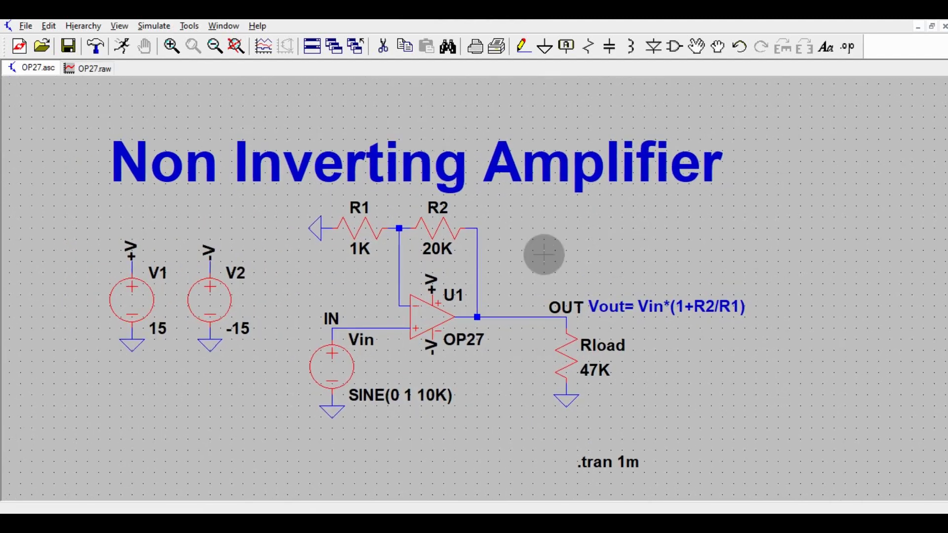
pyautogui.moveTo(546, 254); pyautogui.dragTo(587, 240)
pyautogui.scroll(1, 589, 244)
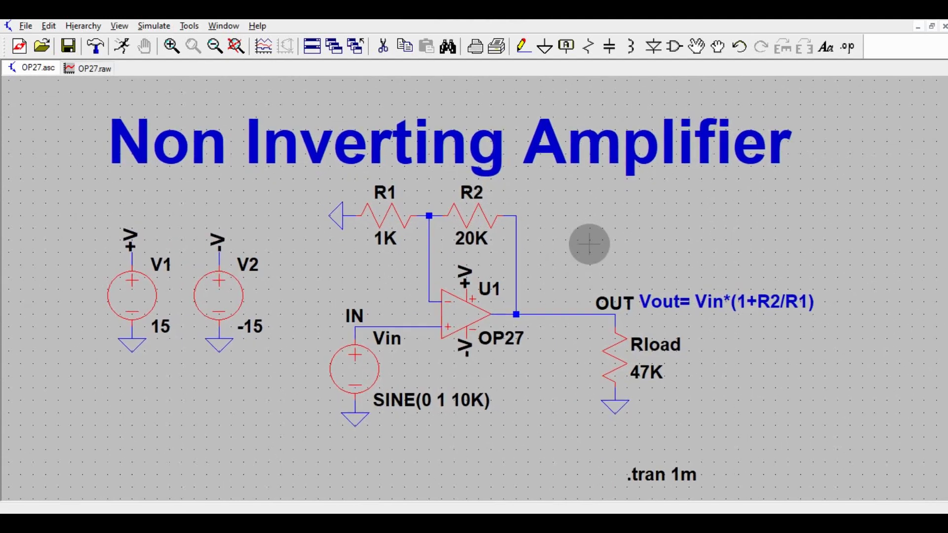
pyautogui.scroll(1, 590, 244)
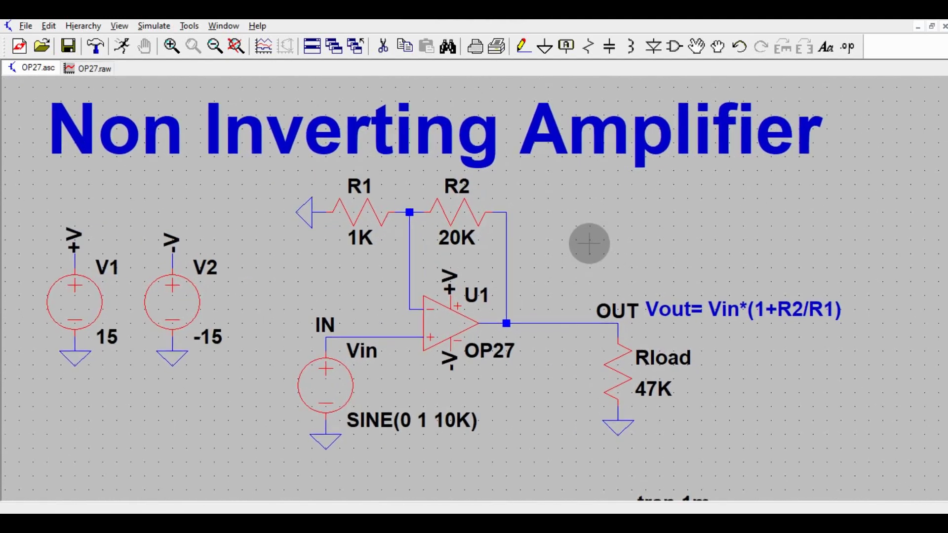
pyautogui.scroll(-1, 589, 243)
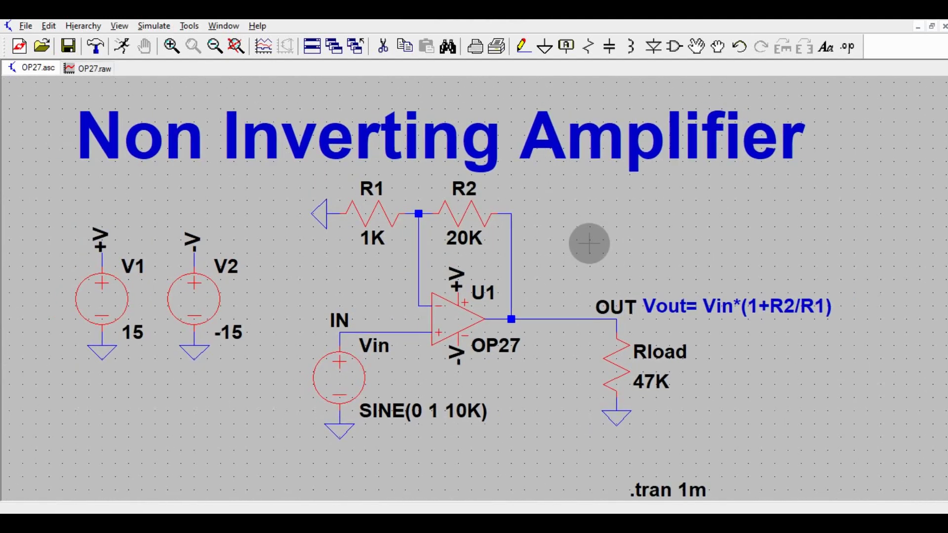